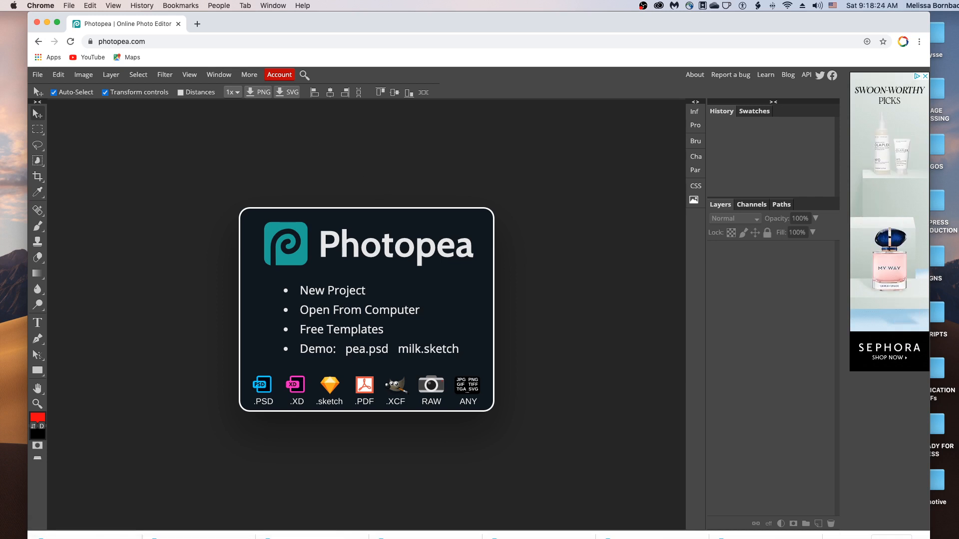
Open PillowFlatLay_WhiteWood_Photopea_8x12.psd from the PillowFlatLay_WhiteWood folder inside New PSD Mockups
left_click(370, 309)
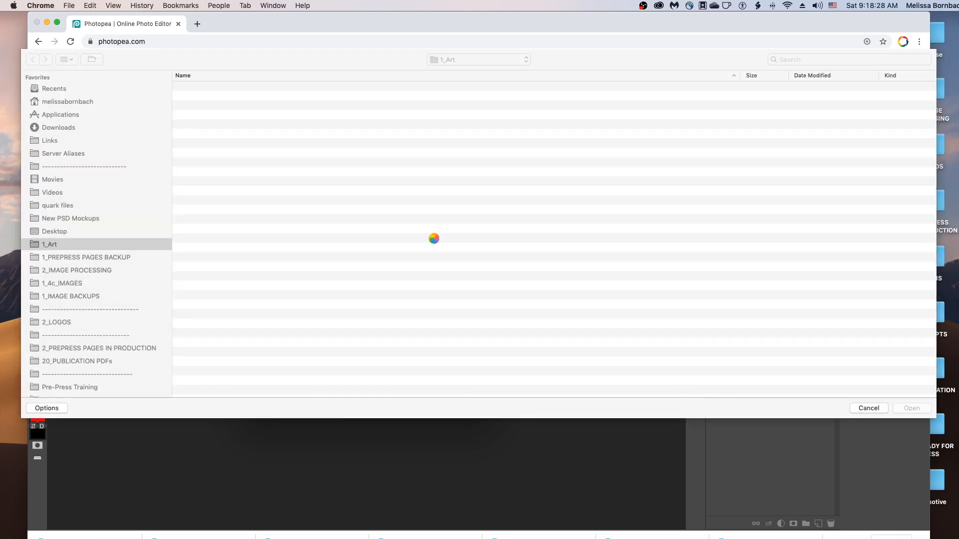
left_click(74, 217)
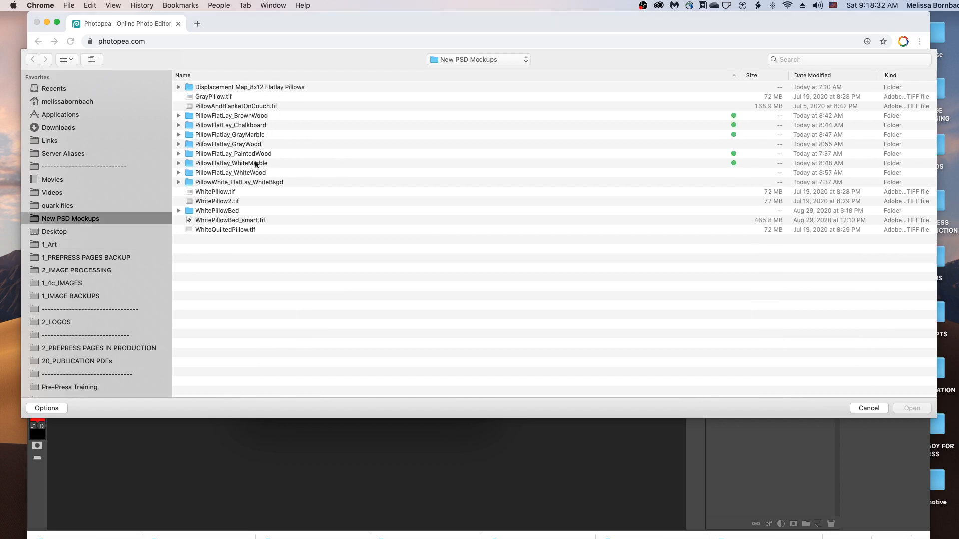
left_click(256, 165)
double_click(257, 174)
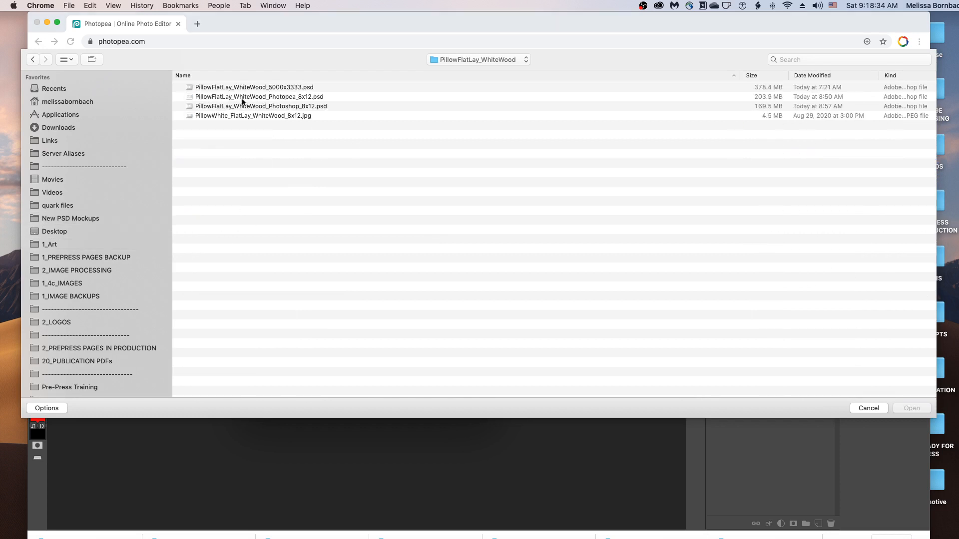
left_click(314, 98)
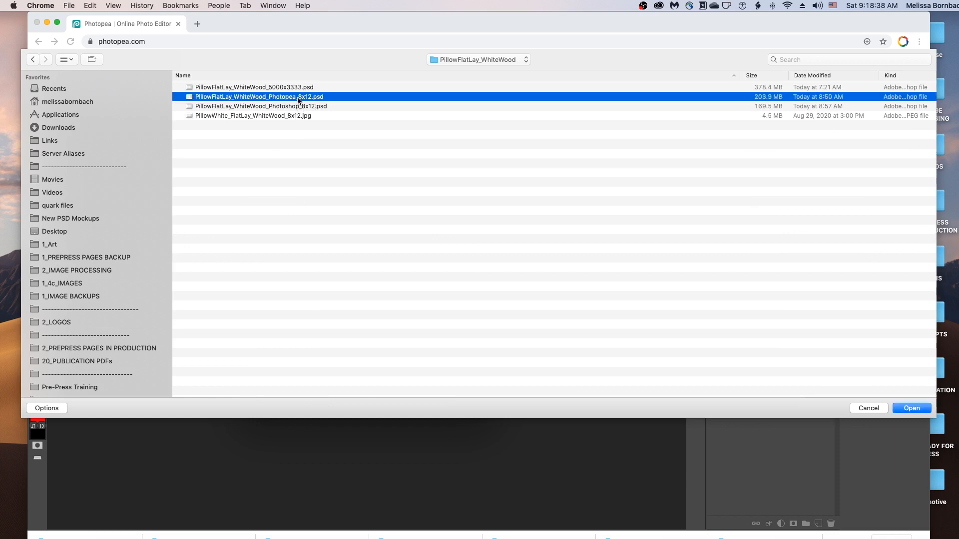
double_click(298, 97)
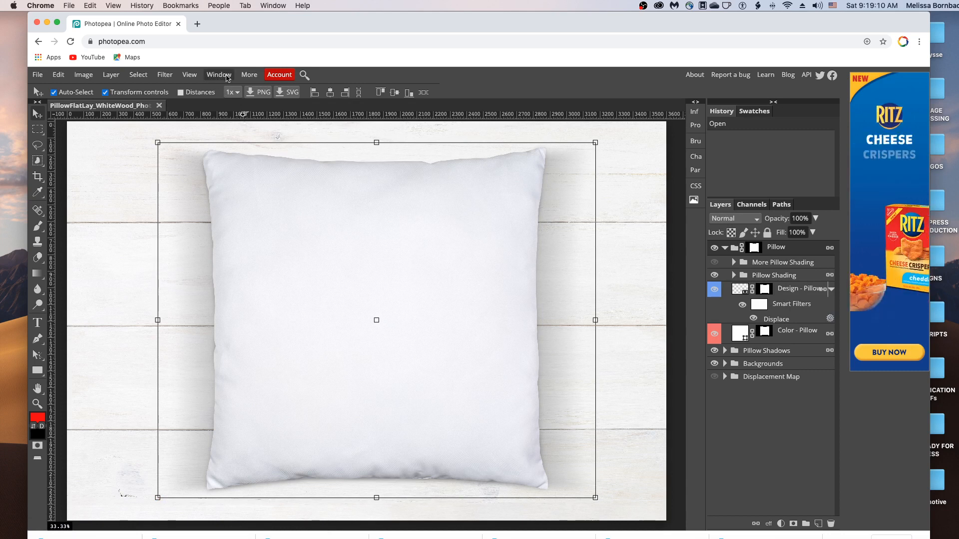
left_click(226, 77)
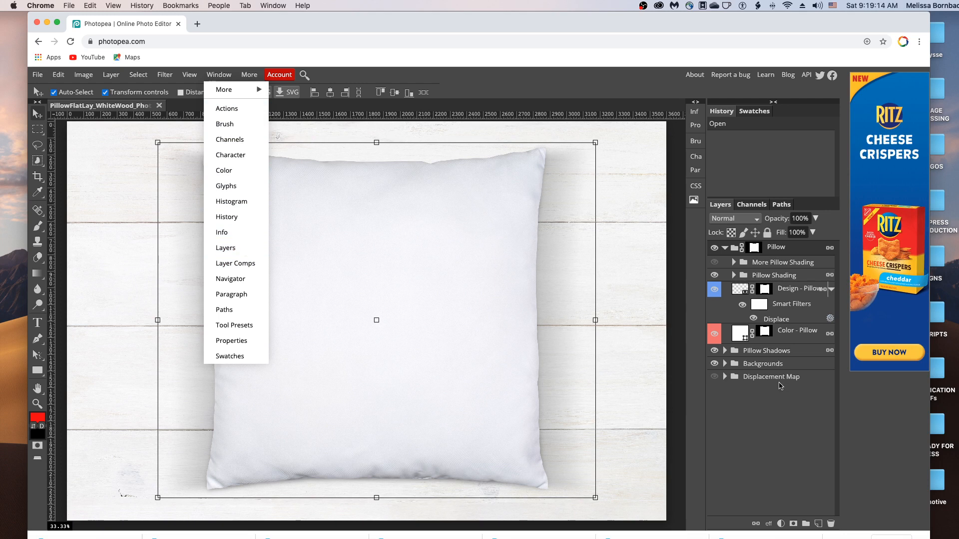
left_click(724, 247)
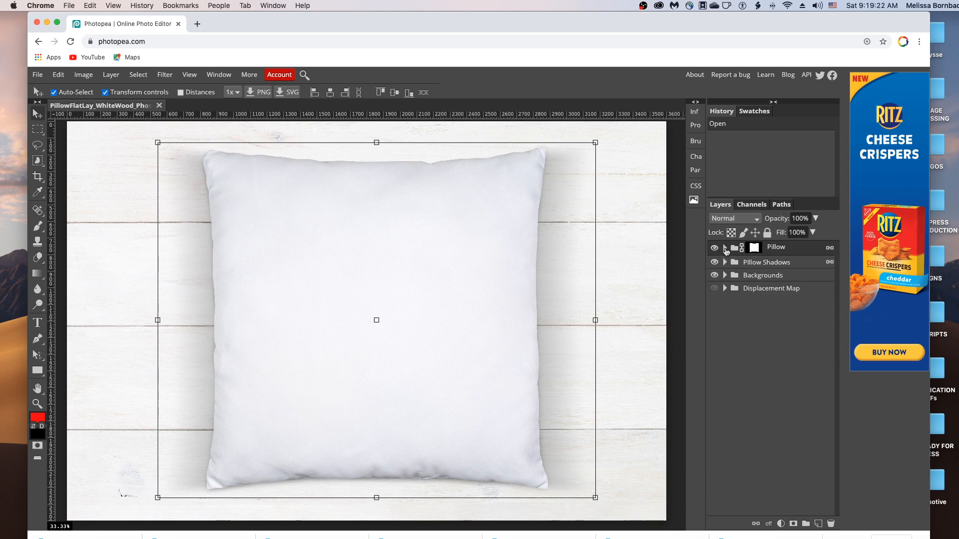
left_click(725, 248)
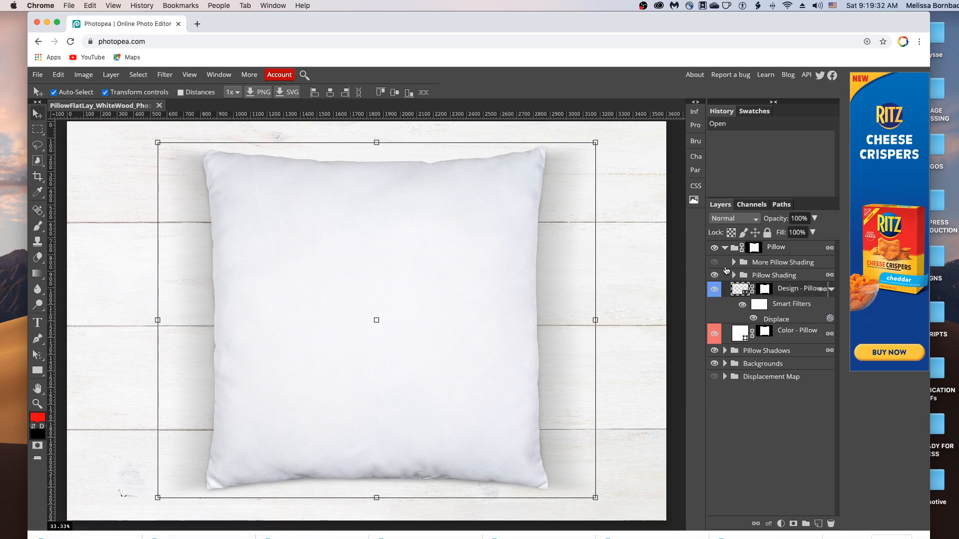
Open the Design - Pillow smart object's contents and open the artwork background-2416312_SQUARE.jpg from the 1_Art folder
double_click(741, 289)
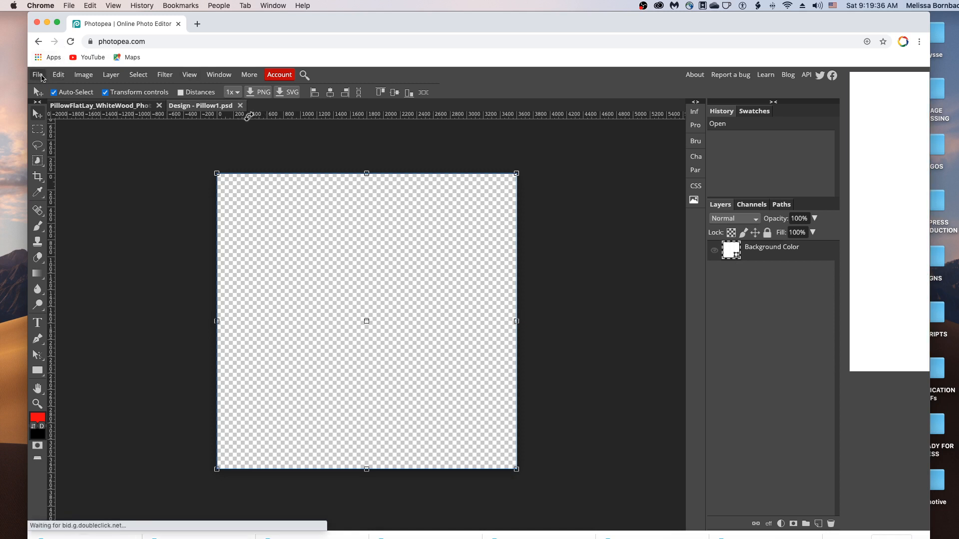
left_click(41, 76)
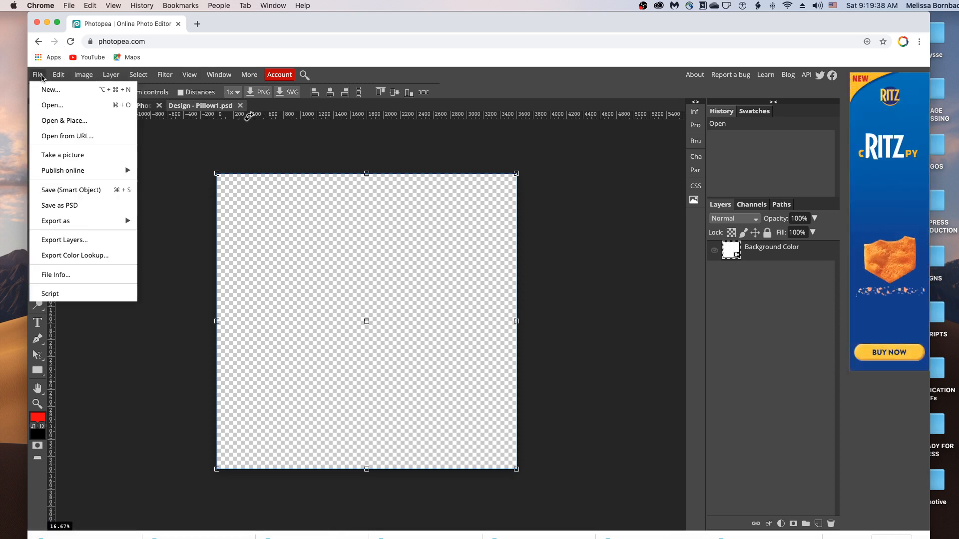
left_click(52, 104)
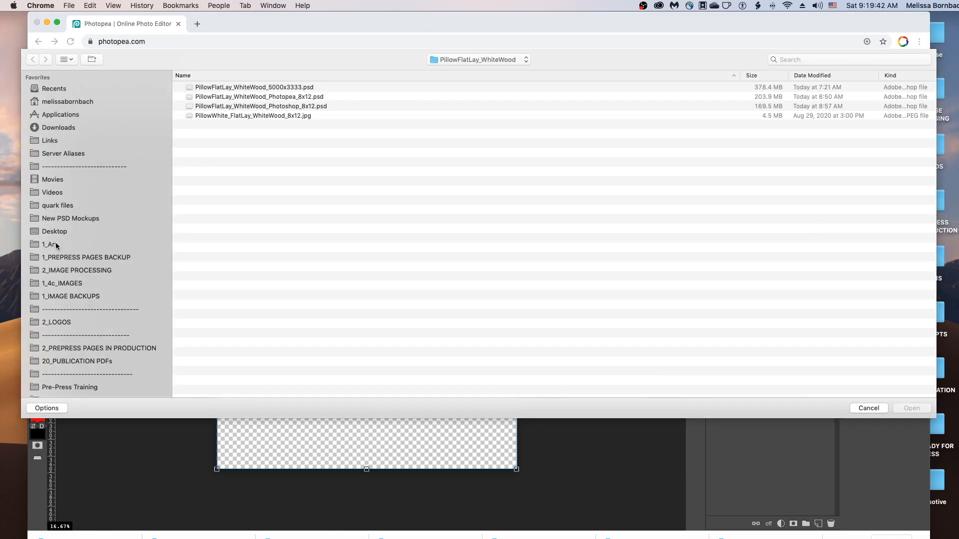
left_click(80, 246)
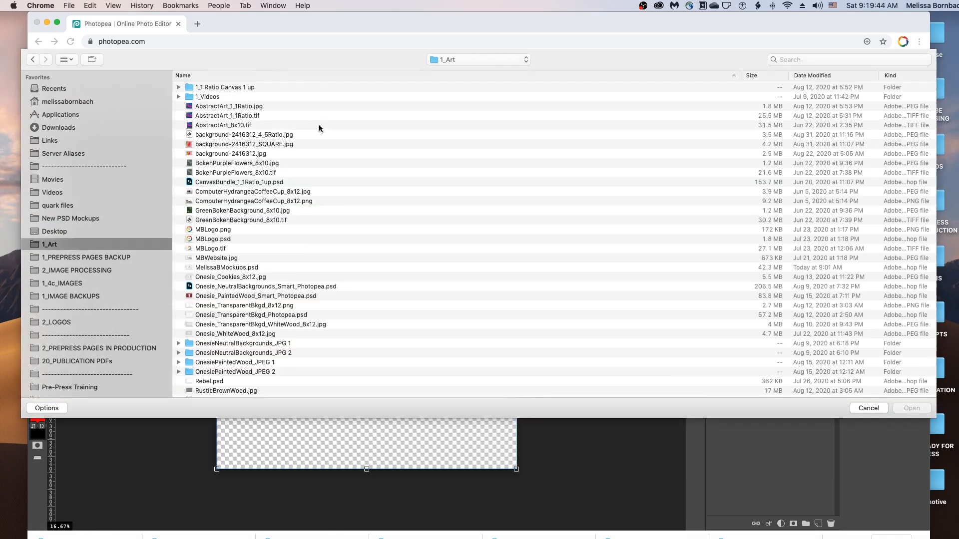
double_click(273, 144)
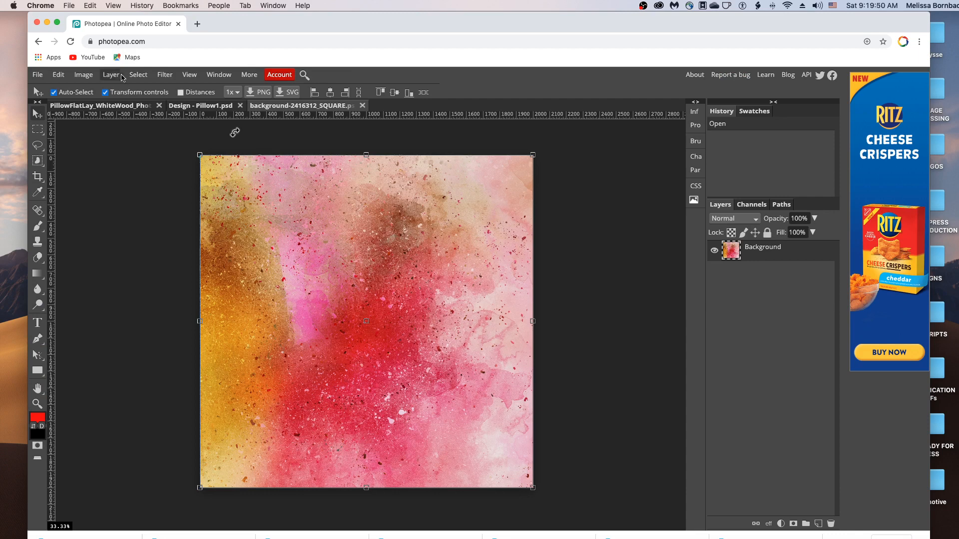
Copy the entire background-2416312_SQUARE artwork and paste it into the Design - Pillow1.psd document
left_click(137, 75)
left_click(145, 91)
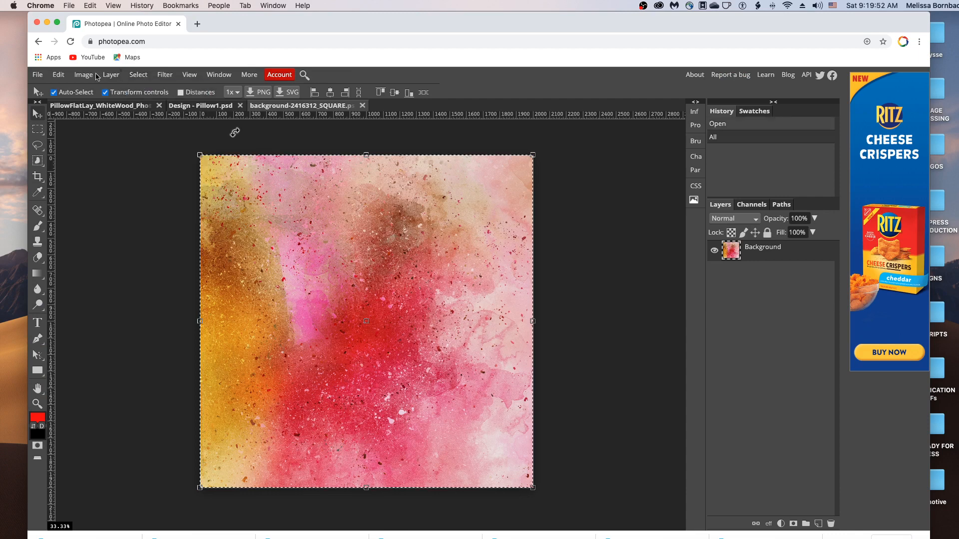
left_click(59, 75)
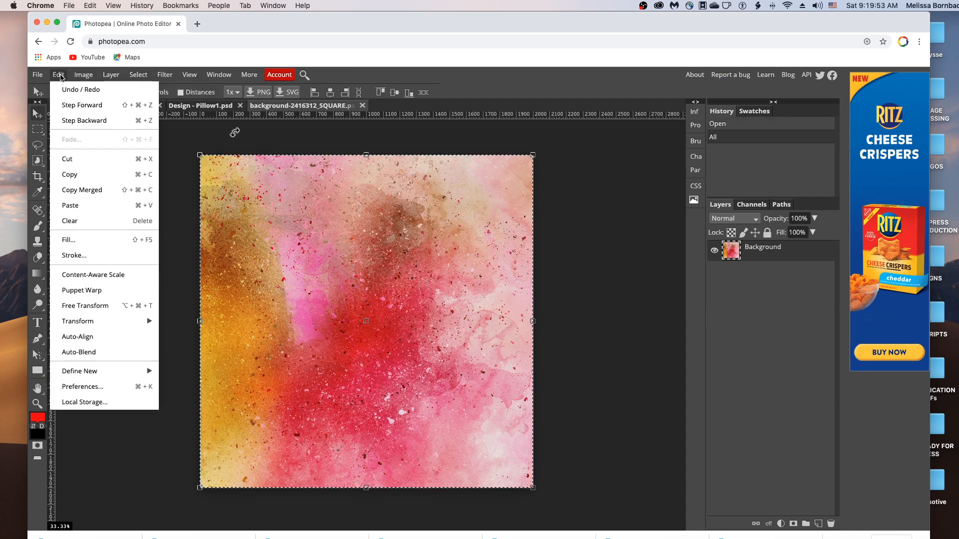
left_click(104, 174)
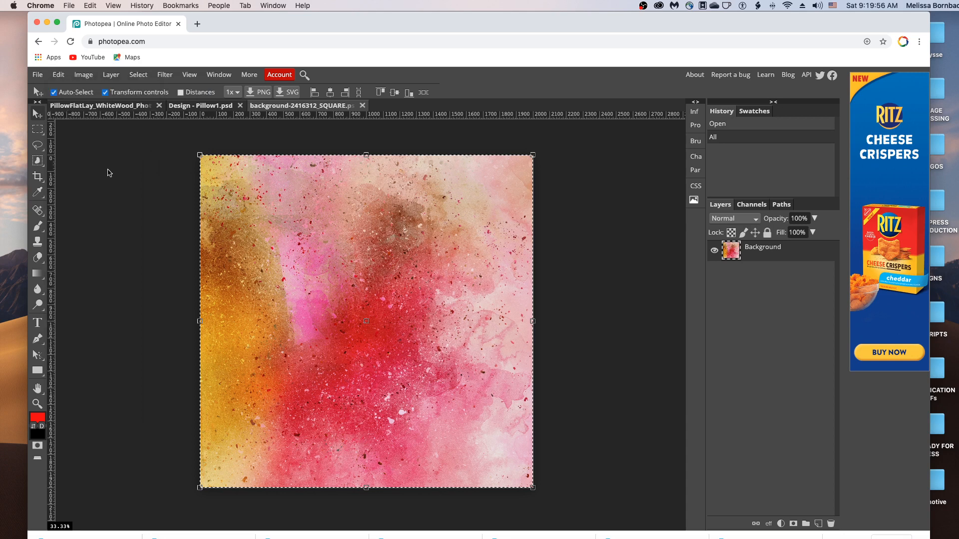
left_click(190, 106)
left_click(59, 75)
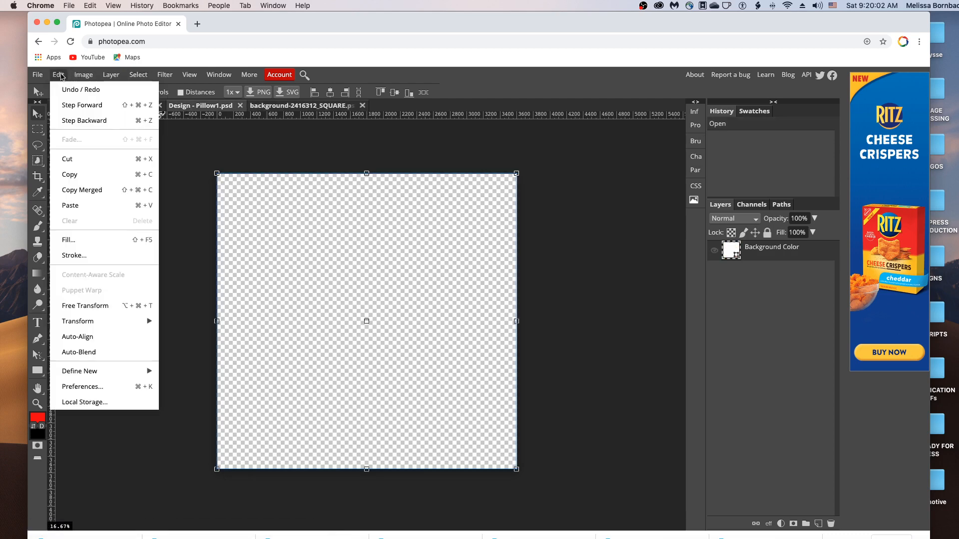
left_click(87, 203)
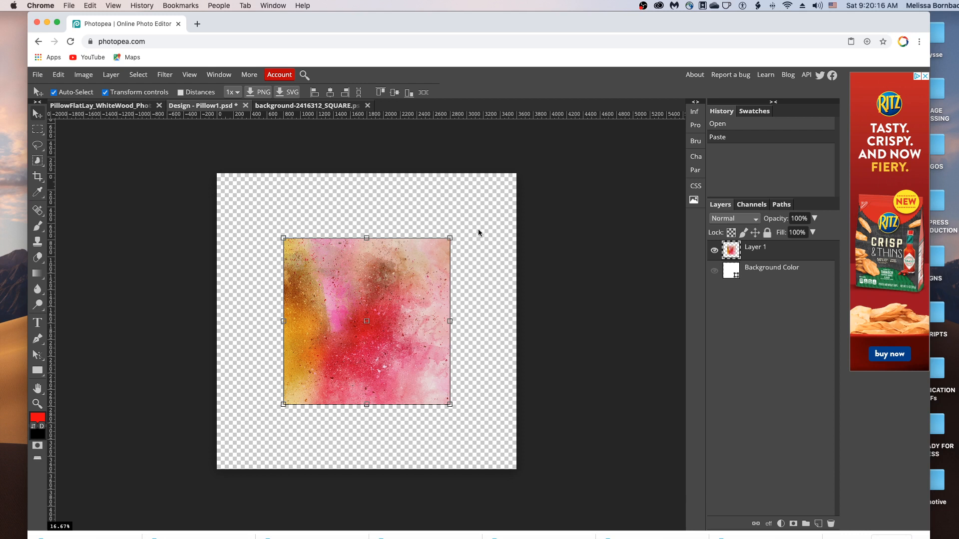
Scale the pasted artwork to about 185% so it covers the whole canvas, and save the smart object
left_click_drag(479, 231, 519, 186)
left_click_drag(282, 405, 210, 478)
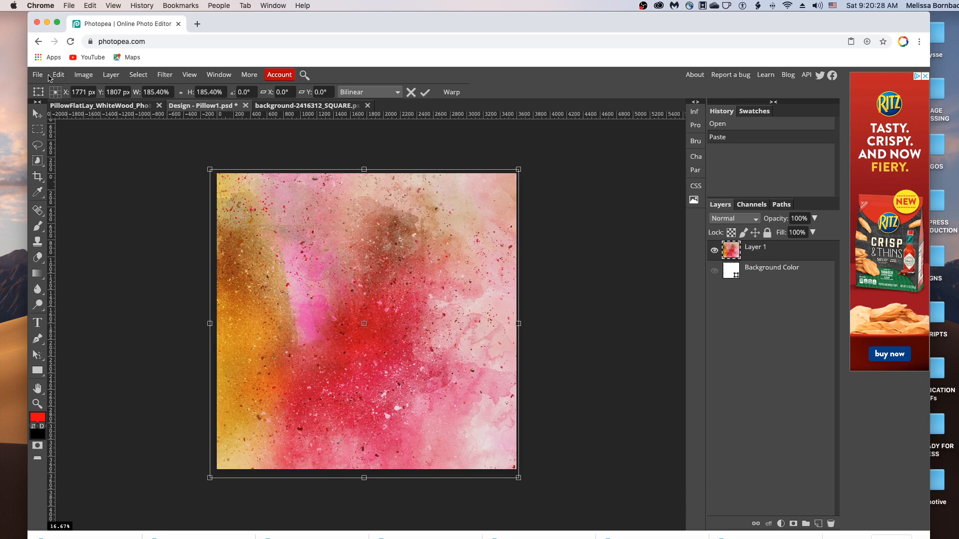
left_click(44, 76)
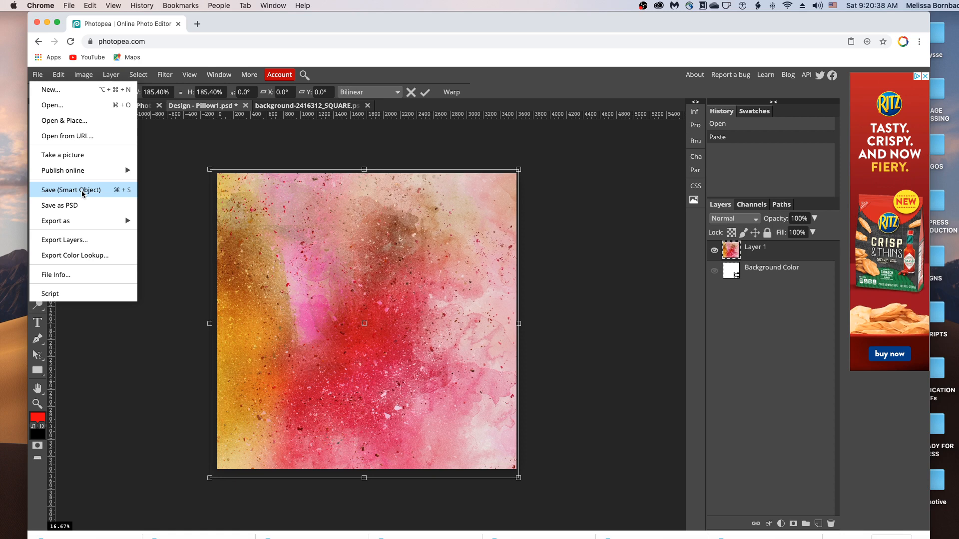
left_click(120, 193)
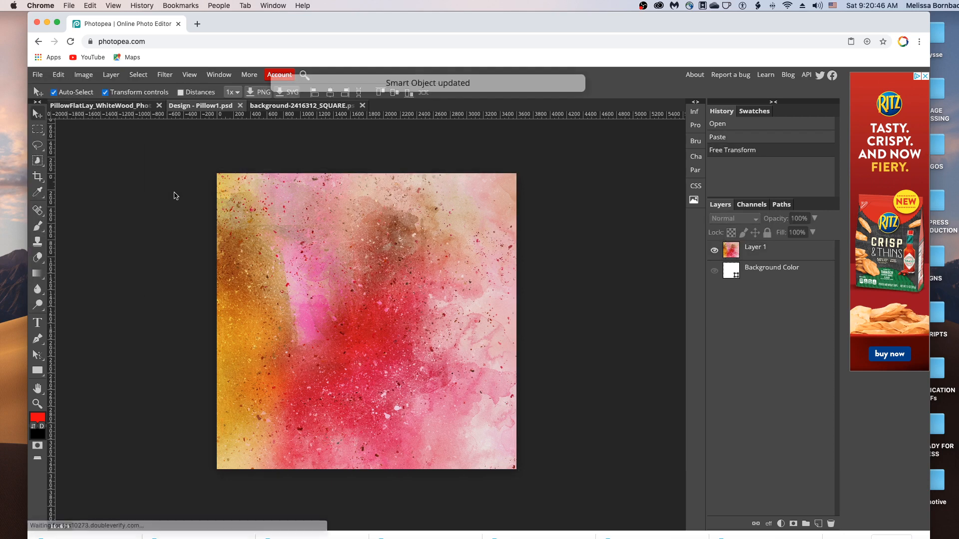
Close the Design - Pillow1.psd and background-2416312_SQUARE documents, discarding the artwork's unsaved changes
left_click(239, 105)
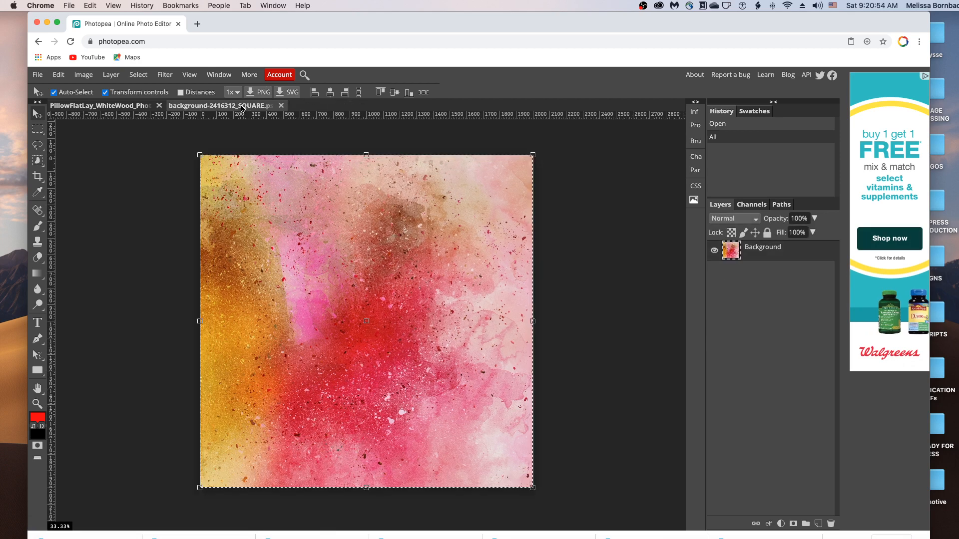
left_click(281, 106)
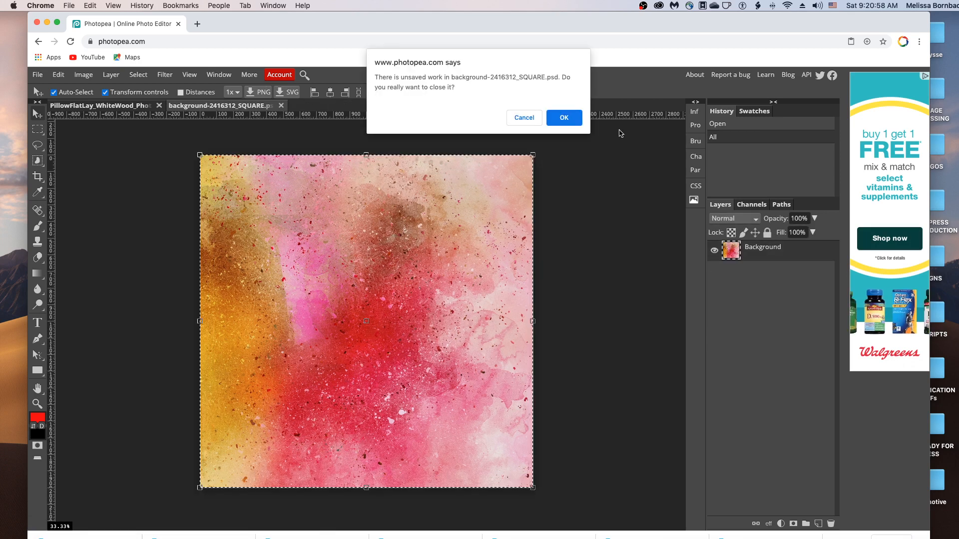
left_click(557, 119)
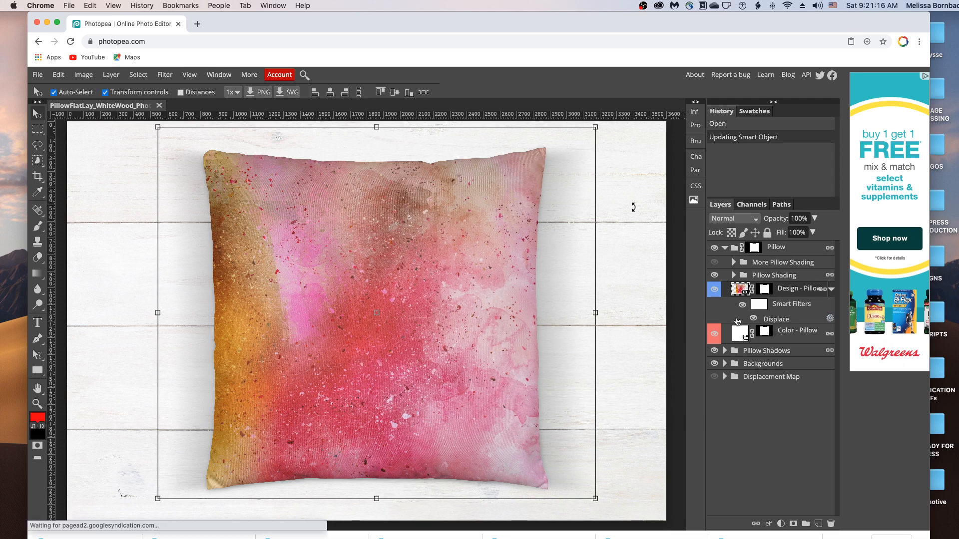
Hide the Design - Pillow layer and set the Color - Pillow layer's fill to blue, hex 375abe
left_click(714, 290)
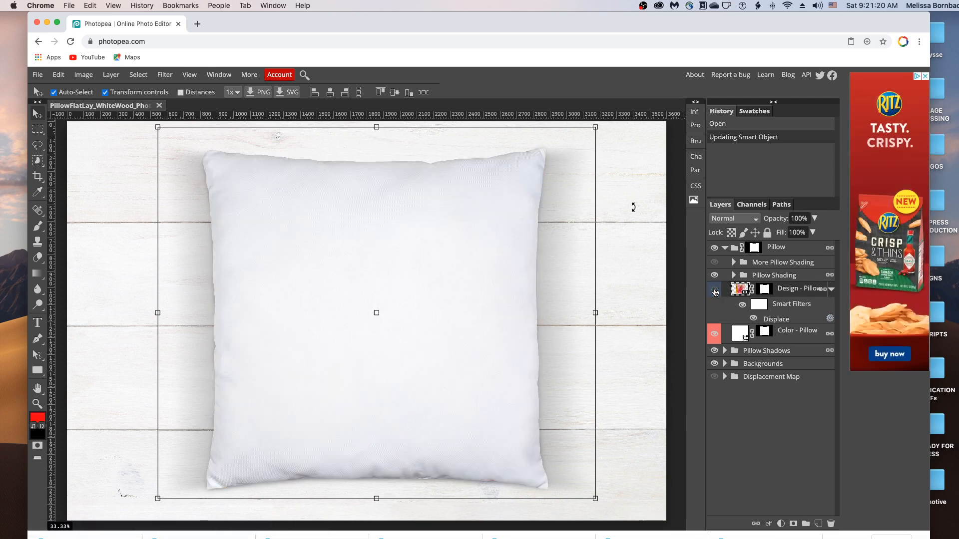
left_click(746, 340)
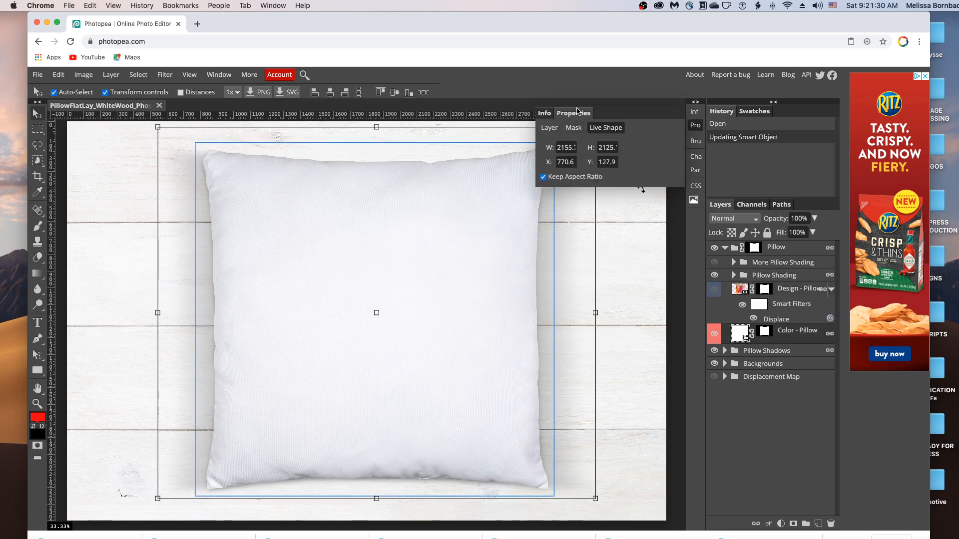
left_click(548, 128)
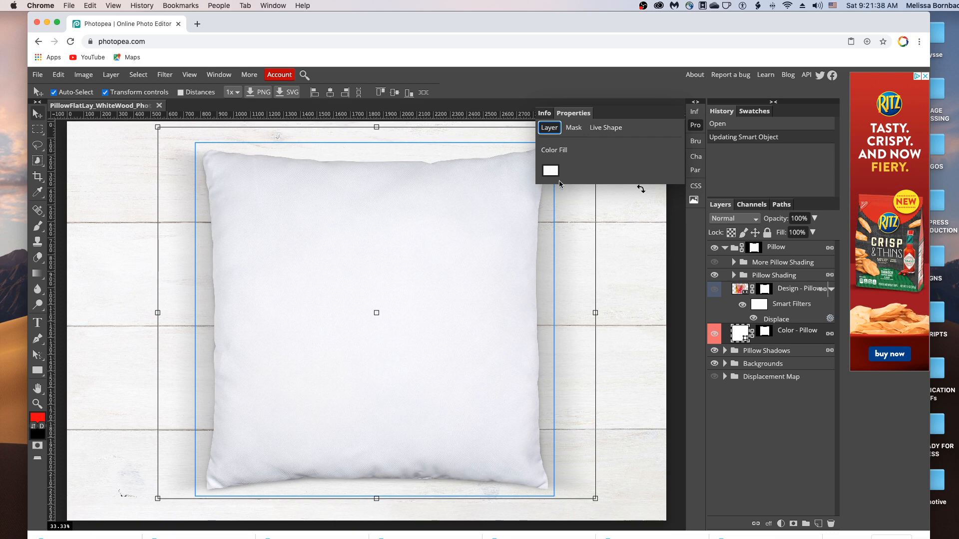
left_click(553, 173)
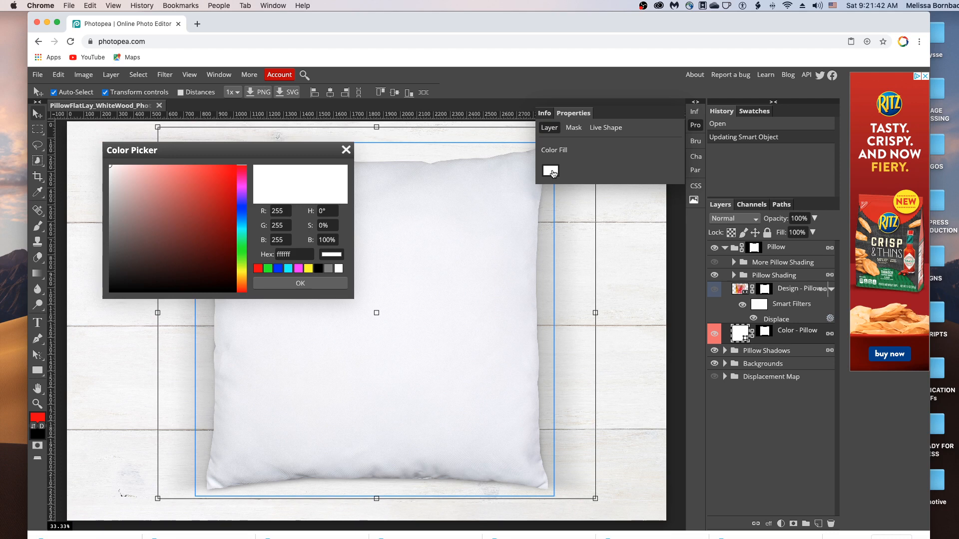
left_click(244, 206)
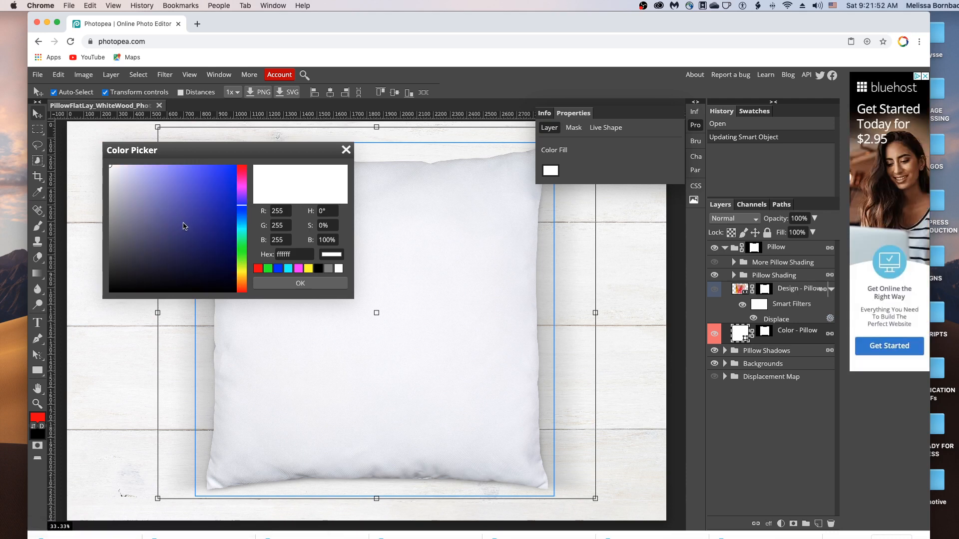
left_click(168, 191)
left_click(199, 197)
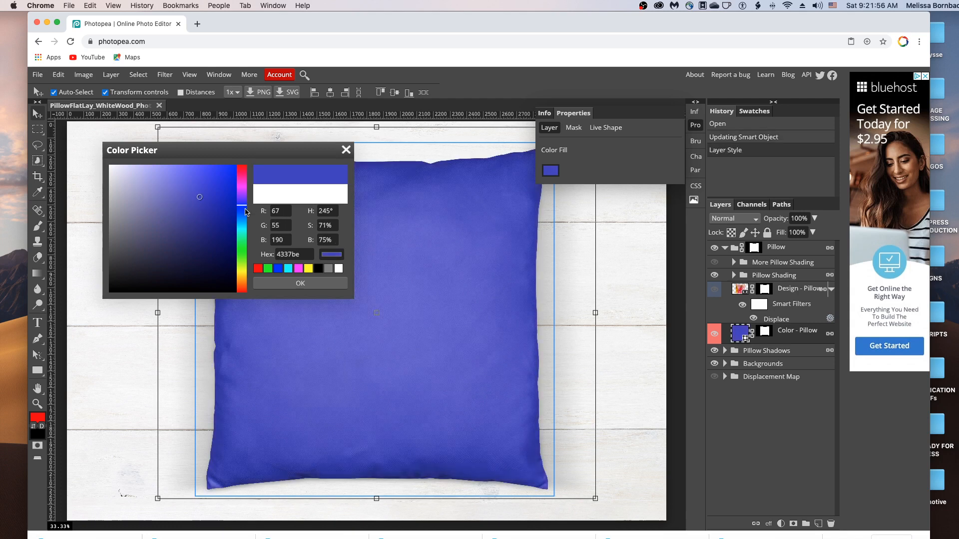
left_click(245, 213)
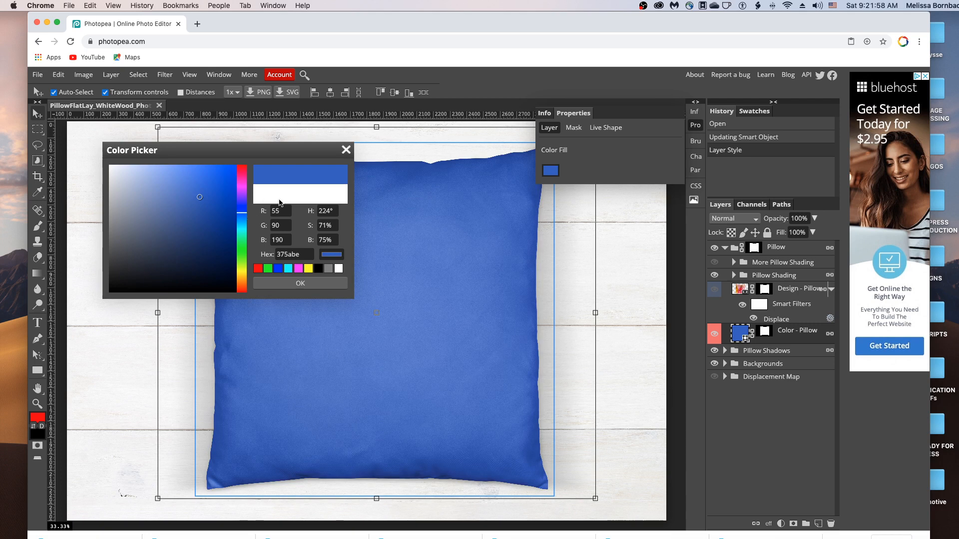
left_click(311, 289)
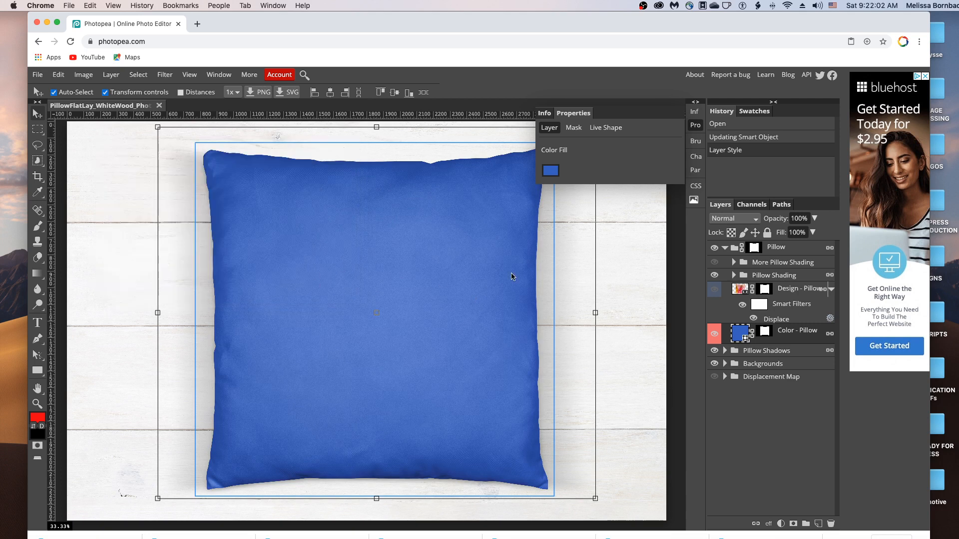
Show the More Pillow Shading group, set its opacity to 37%, and make the Design - Pillow layer visible
left_click(715, 263)
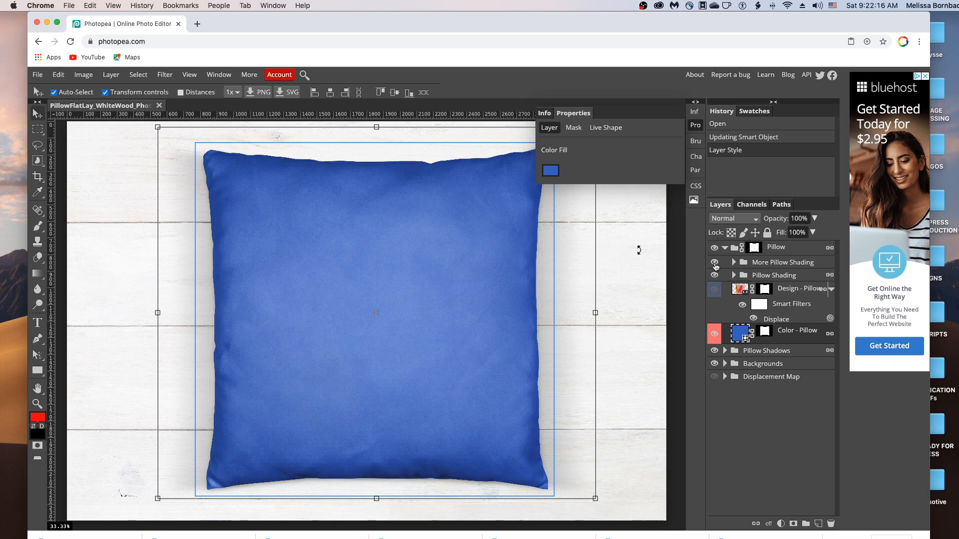
left_click(777, 265)
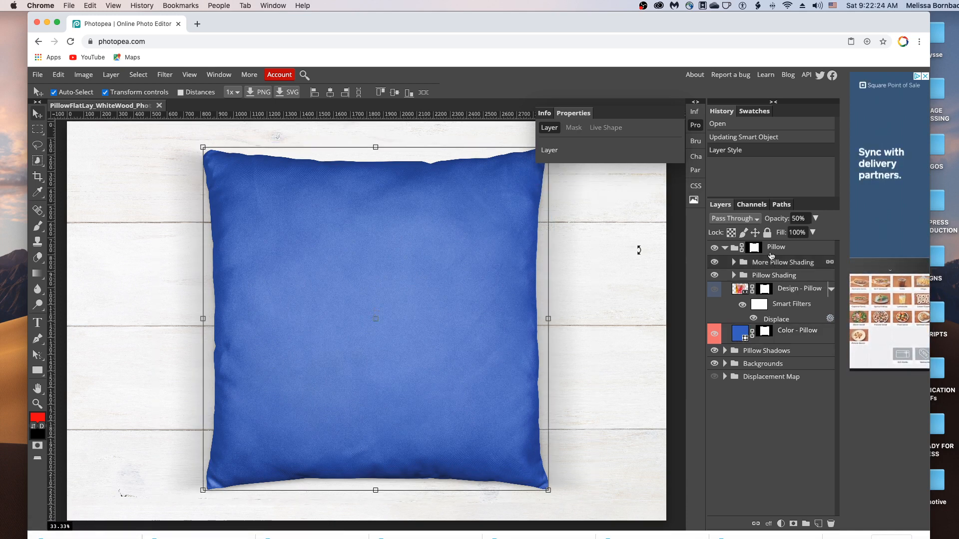
left_click(816, 219)
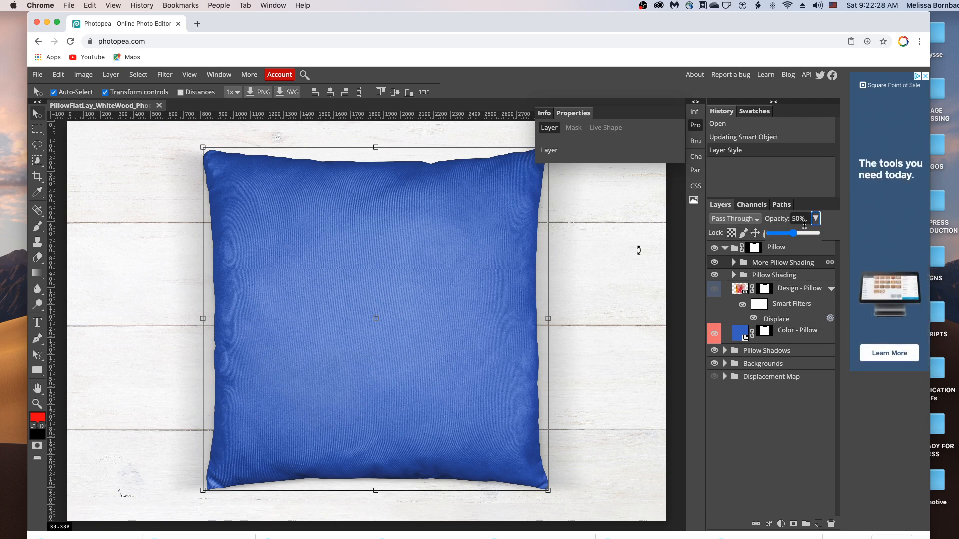
left_click_drag(793, 234, 815, 236)
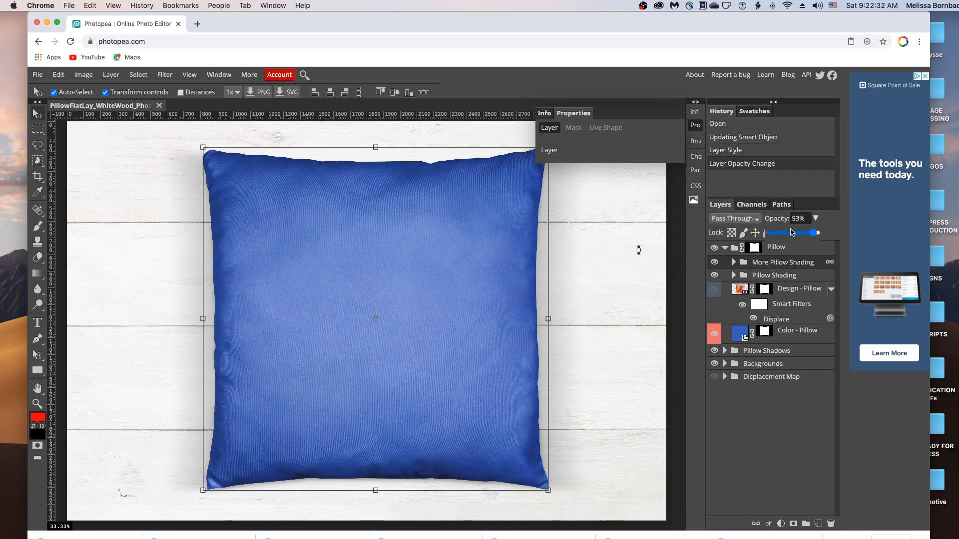
left_click(816, 235)
left_click_drag(796, 236, 786, 234)
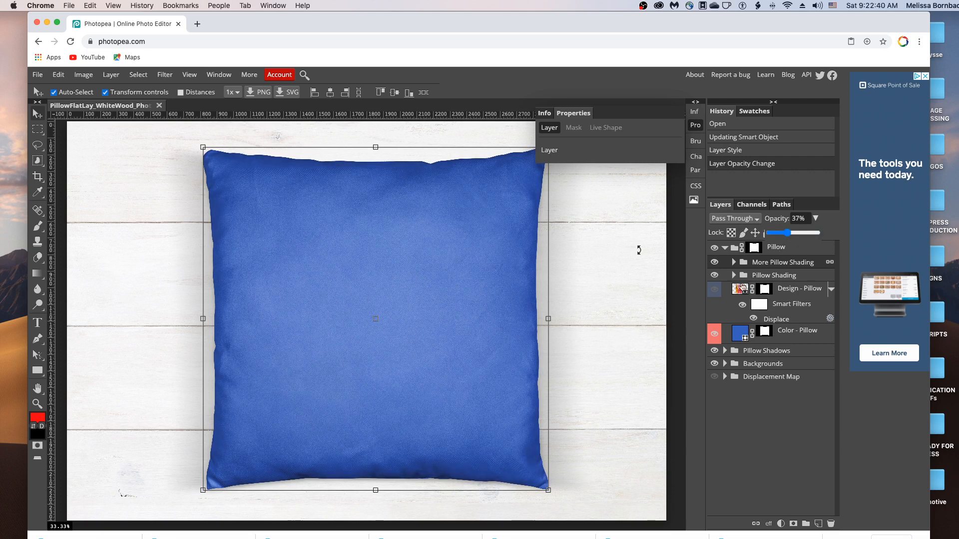
left_click(714, 290)
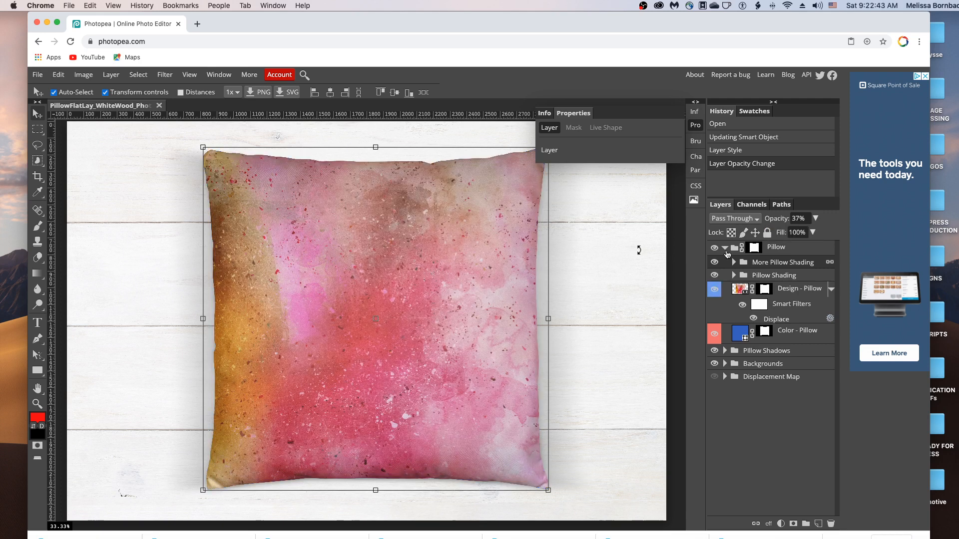
Raise the opacity of the background drop shadow layer in the Pillow Shadows group to about 53%
left_click(725, 351)
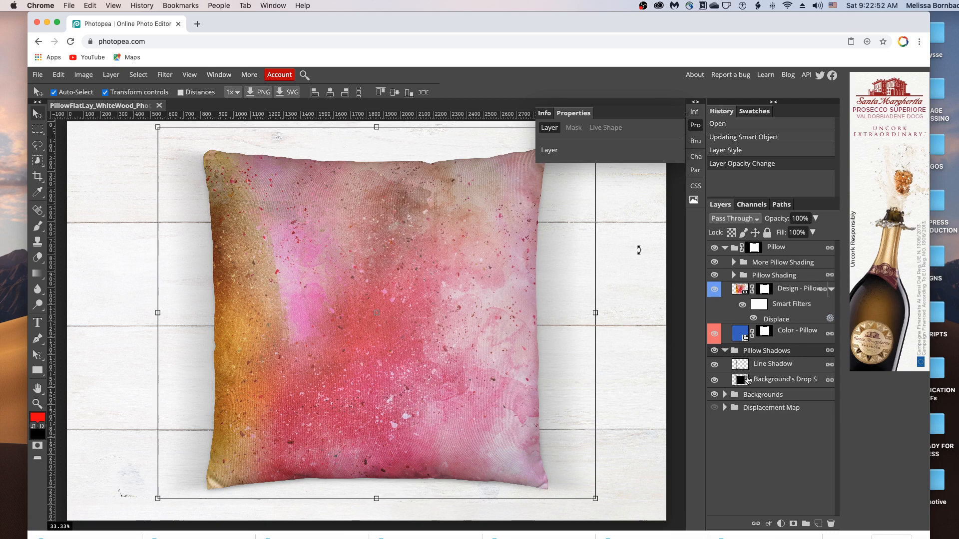
left_click(778, 382)
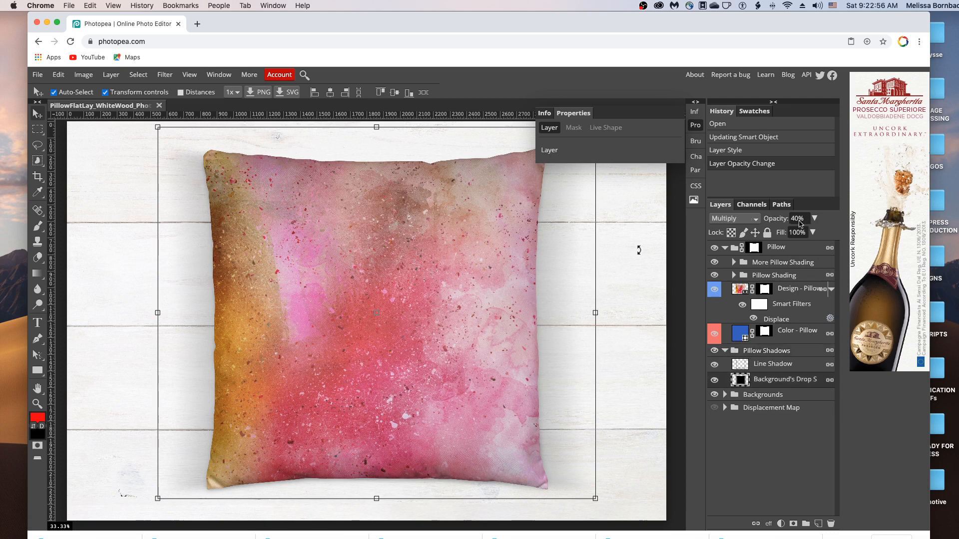
left_click(815, 220)
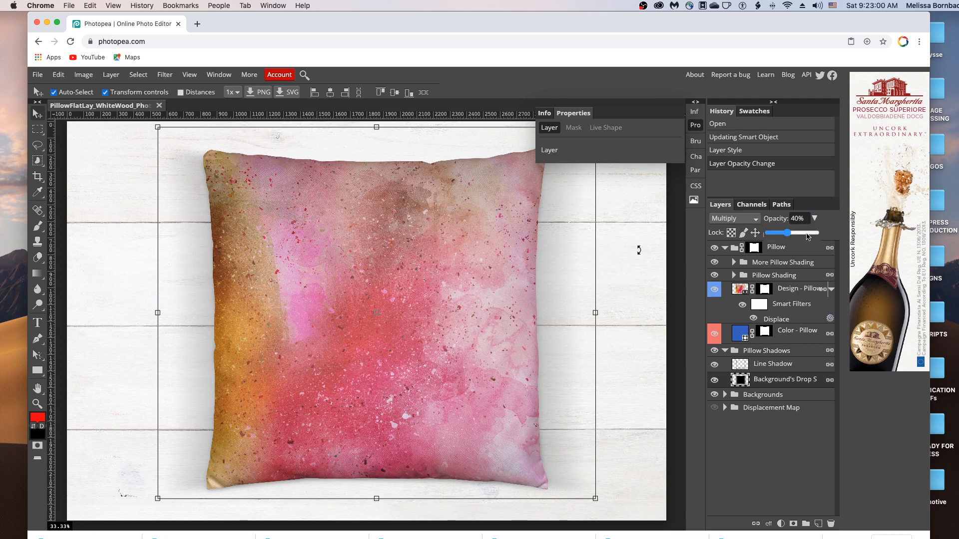
left_click(808, 234)
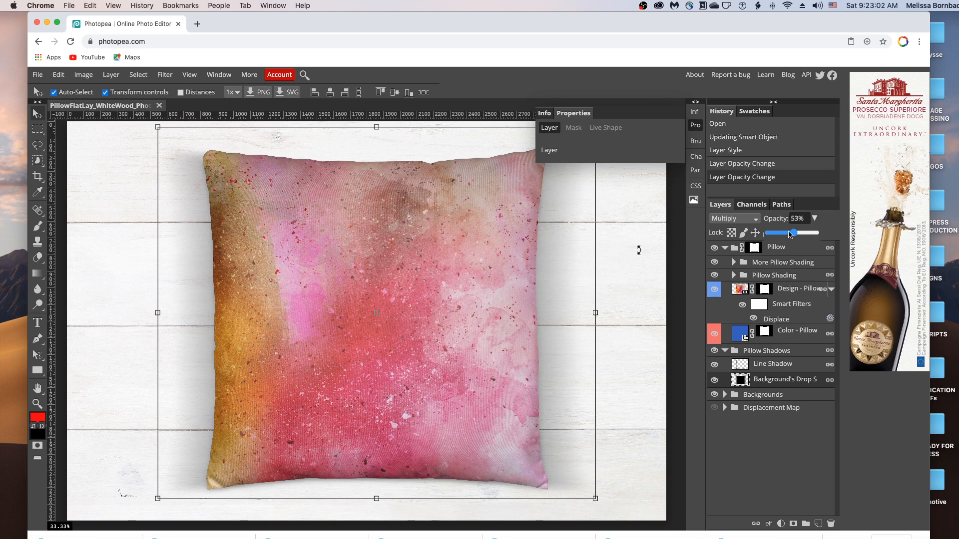
left_click(789, 233)
left_click(795, 234)
left_click(726, 351)
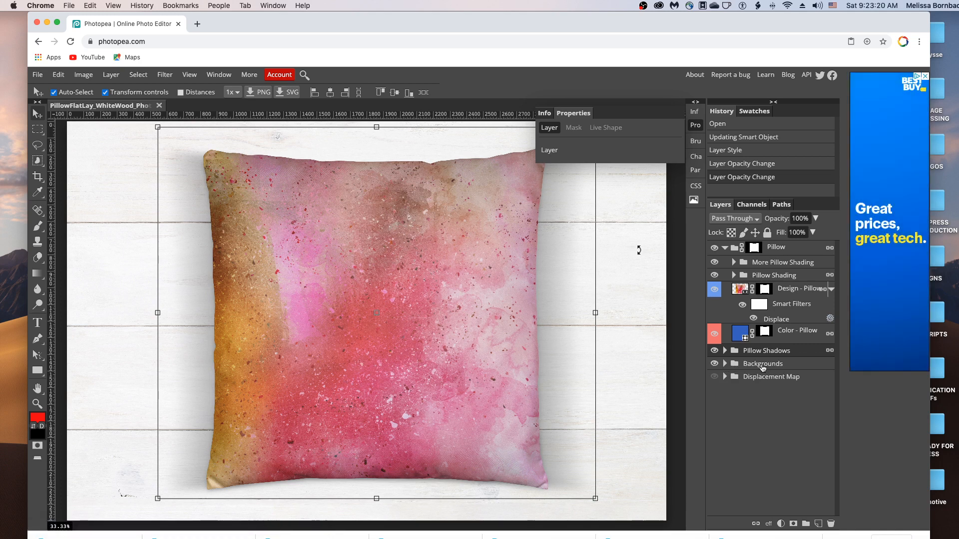
Preview the Backgrounds group's layers by hiding the white wood and plain white backgrounds in turn, and restore both
left_click(725, 364)
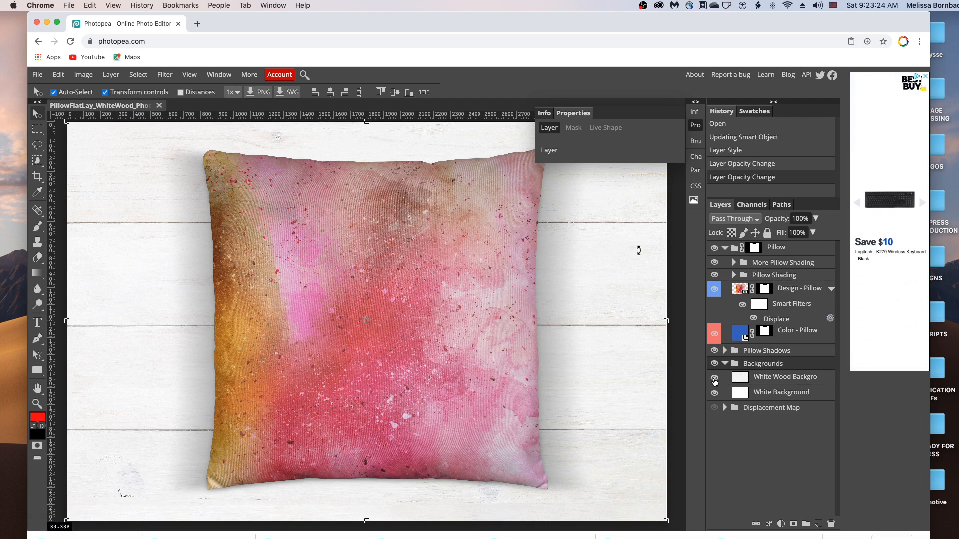
left_click(714, 378)
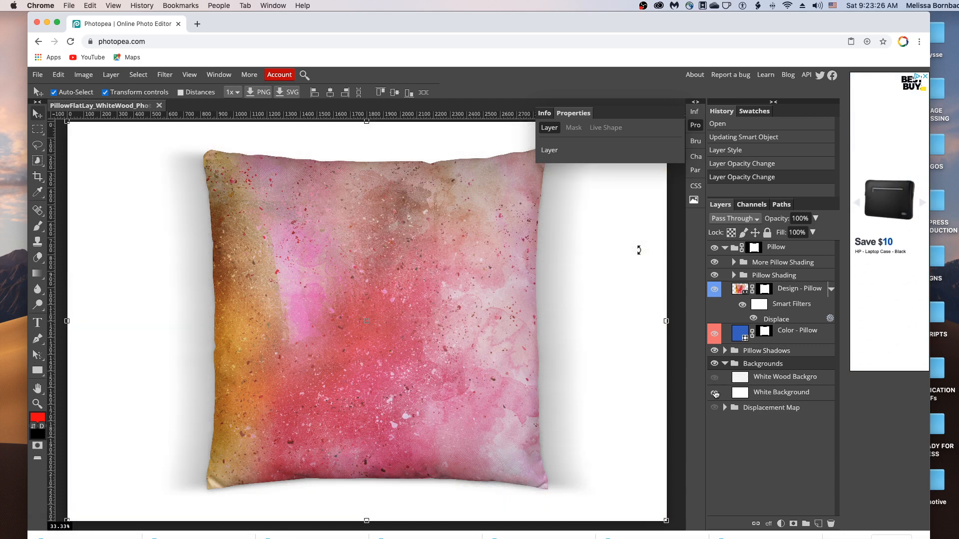
left_click(715, 393)
left_click(715, 393)
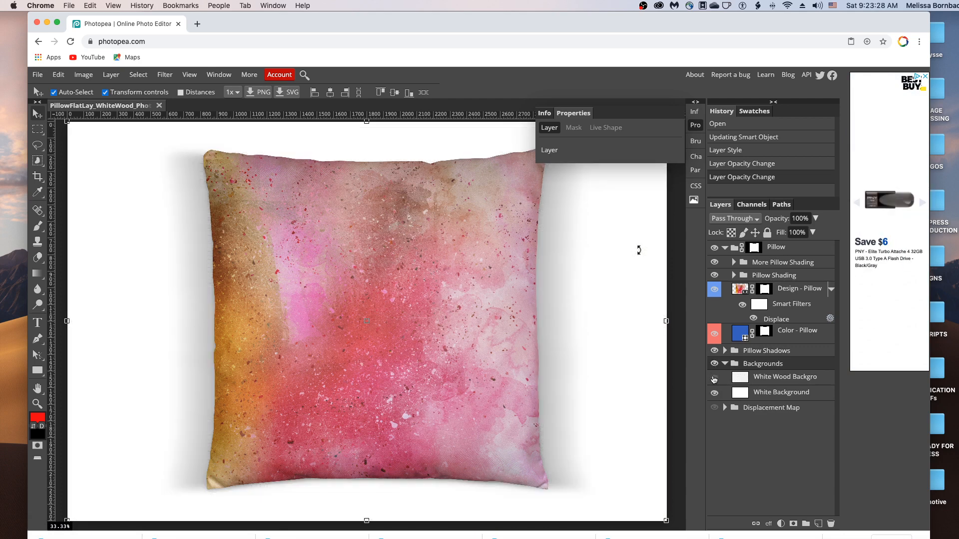
left_click(714, 378)
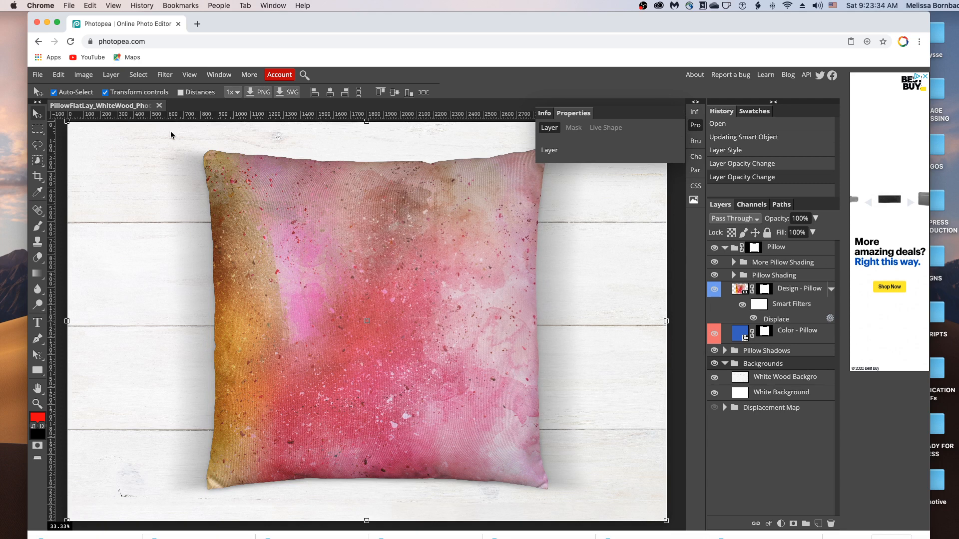
Examine the available PSD saving and export format options for the finished mockup, and minimize the browser window
left_click(38, 75)
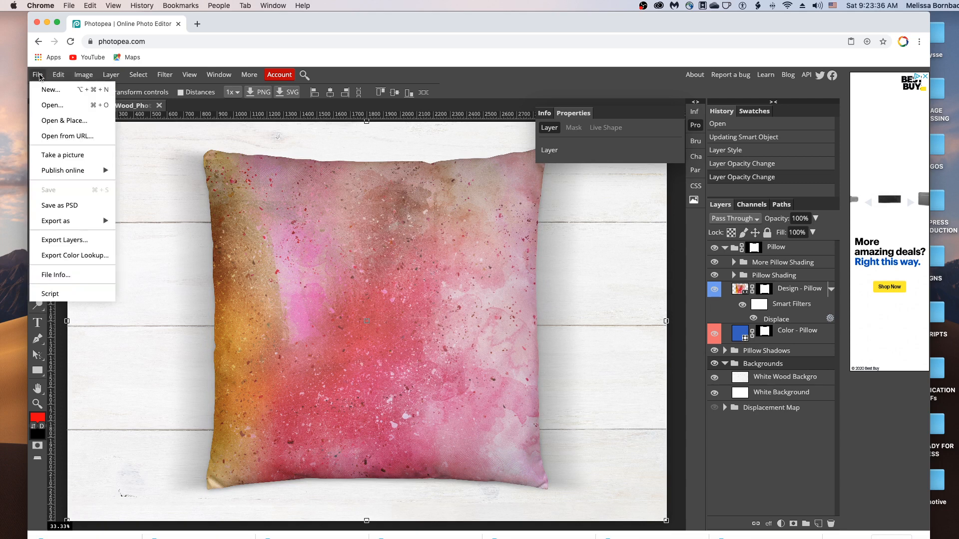
mouse_move(93, 220)
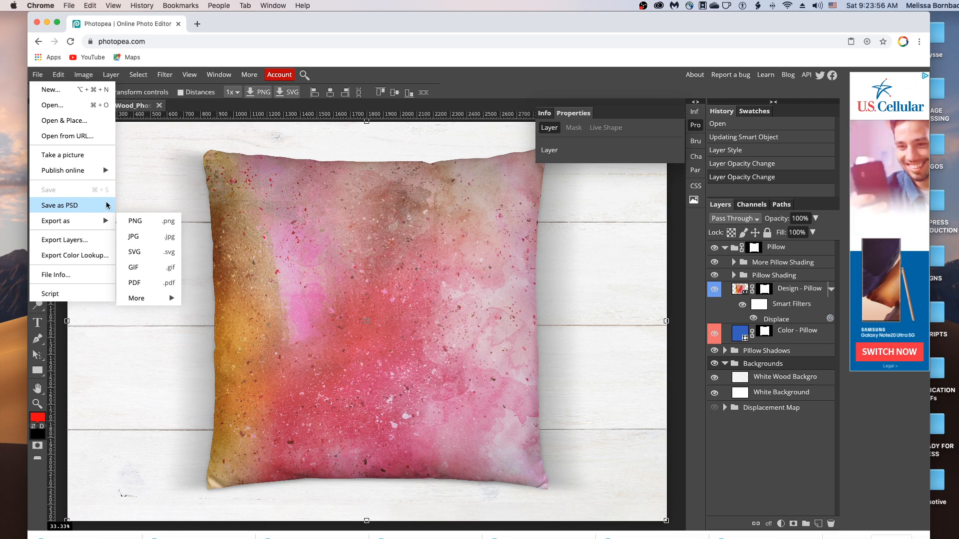
left_click(193, 143)
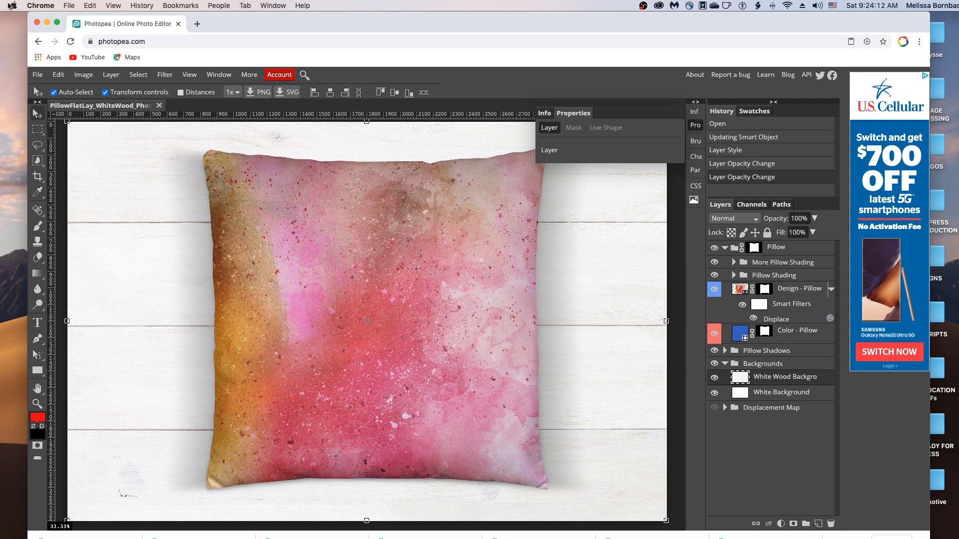
left_click(48, 23)
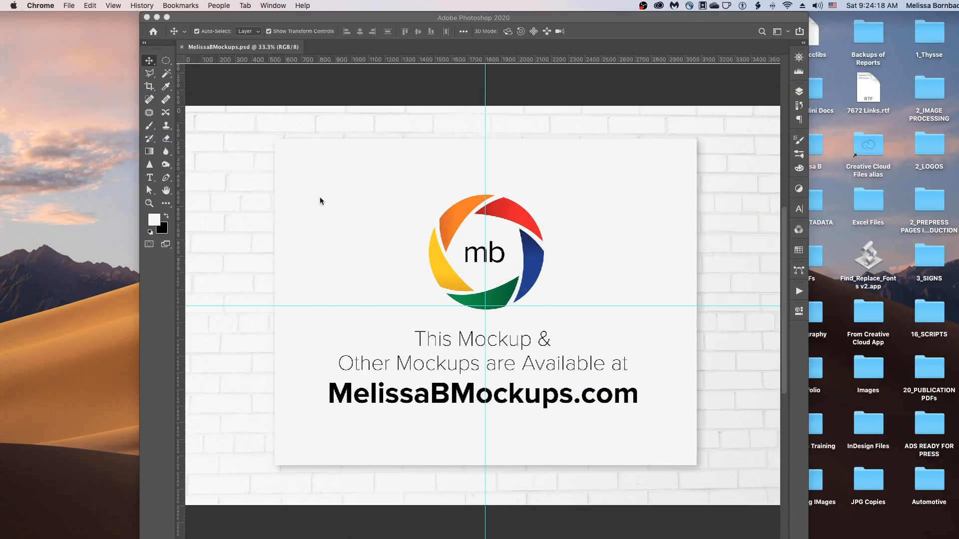